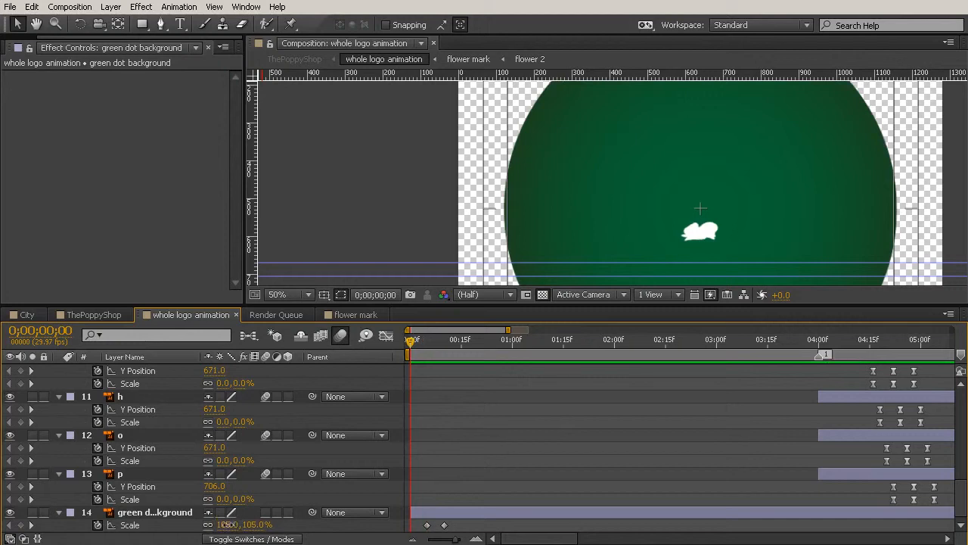
Keyframe the green dot background's scale at 0% on the first frame and apply Easy Ease to its scale keyframes
{"action": "type", "text": "0"}
{"action": "key", "text": "Return"}
{"action": "left_click_drag", "start_coordinate": [463, 524], "coordinate": [374, 531]}
{"action": "key", "text": "F9"}
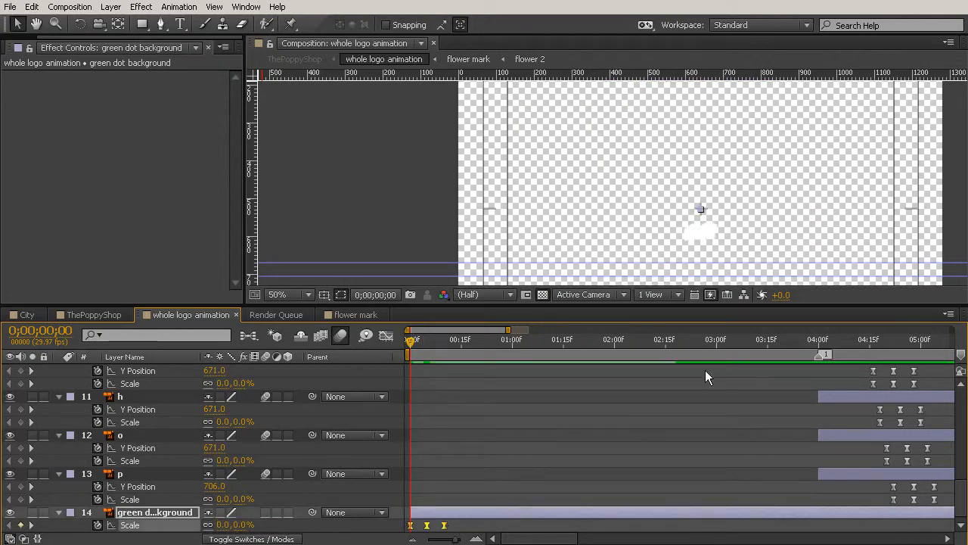
{"action": "left_click", "coordinate": [527, 441]}
Turn on motion blur for the green dot background layer and check its scaling over the first frames
{"action": "left_click_drag", "start_coordinate": [410, 341], "coordinate": [413, 347]}
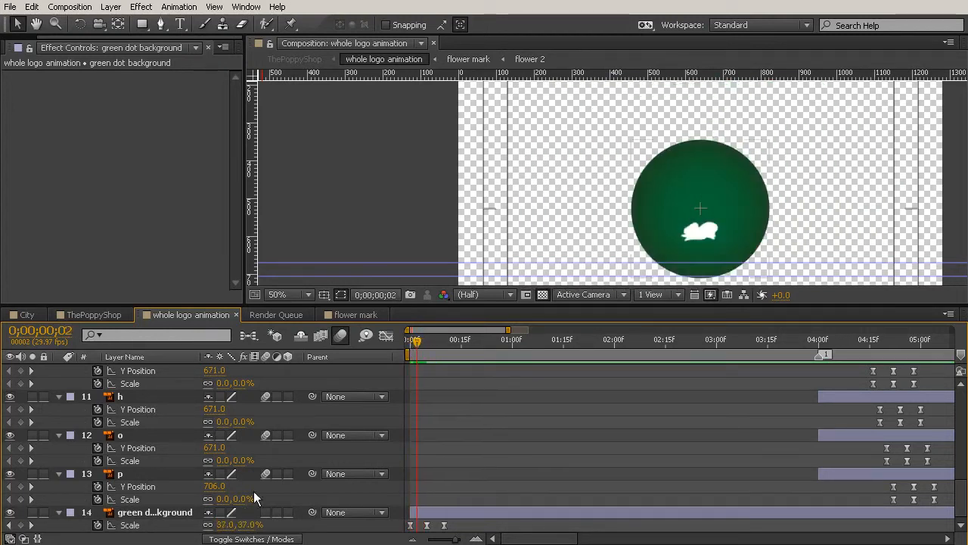
{"action": "left_click", "coordinate": [267, 513]}
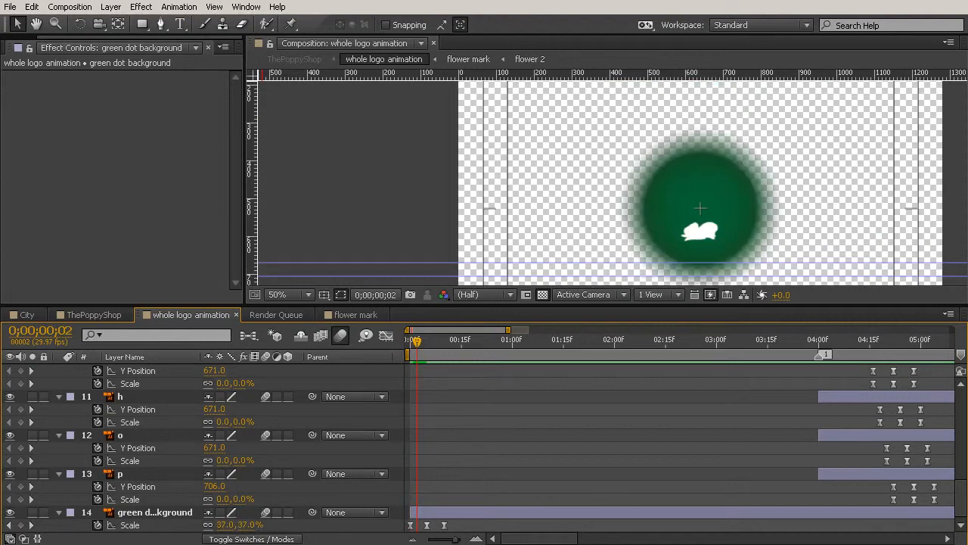
{"action": "left_click_drag", "start_coordinate": [417, 346], "coordinate": [380, 359]}
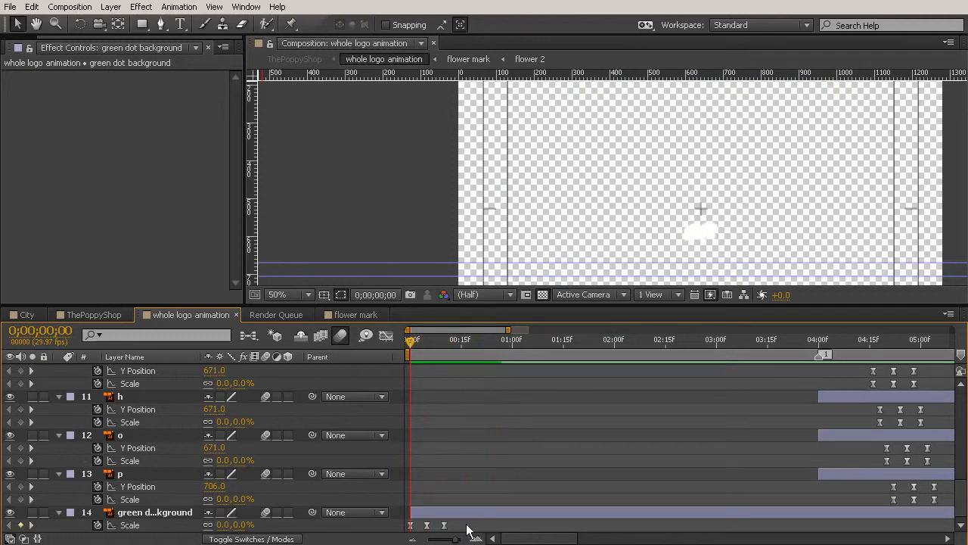
{"action": "left_click", "coordinate": [371, 527]}
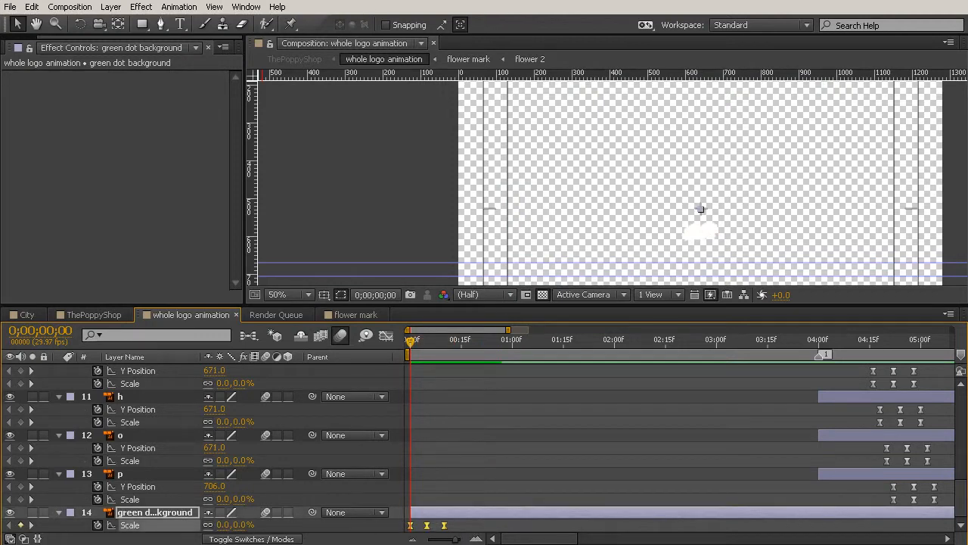
{"action": "left_click", "coordinate": [476, 445]}
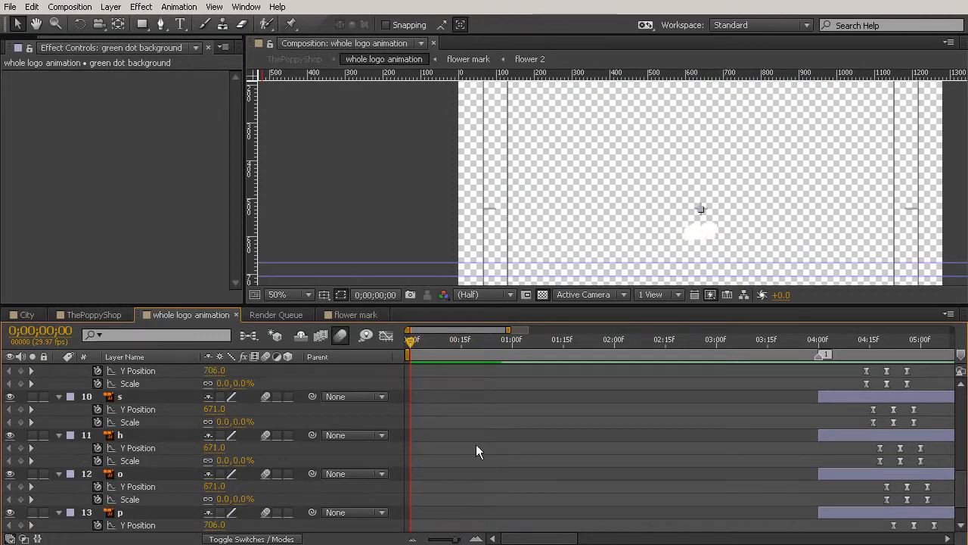
Select the flower mark layer and scrub the logo animation from the start to 0;00;02;27
{"action": "scroll", "coordinate": [483, 438], "scroll_direction": "up", "scroll_amount": 10}
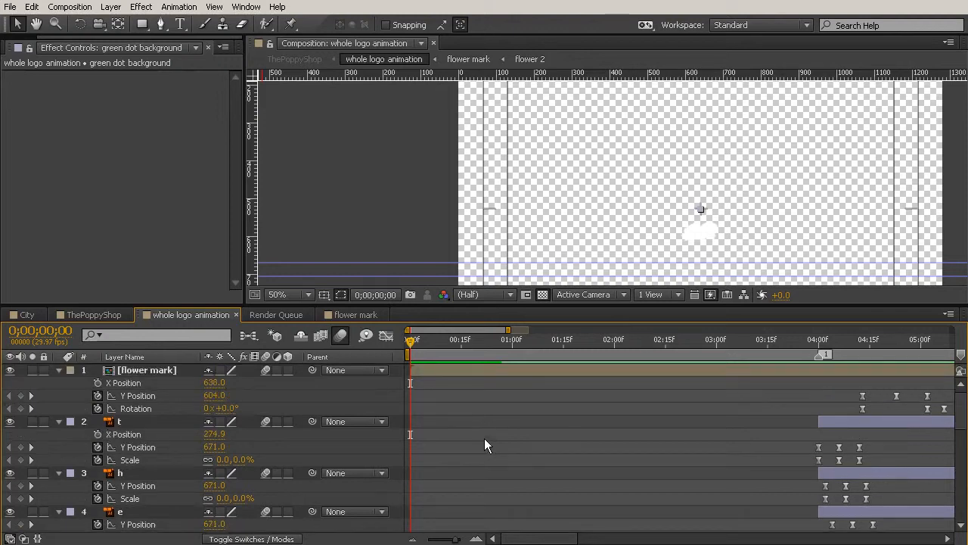
{"action": "left_click", "coordinate": [444, 370]}
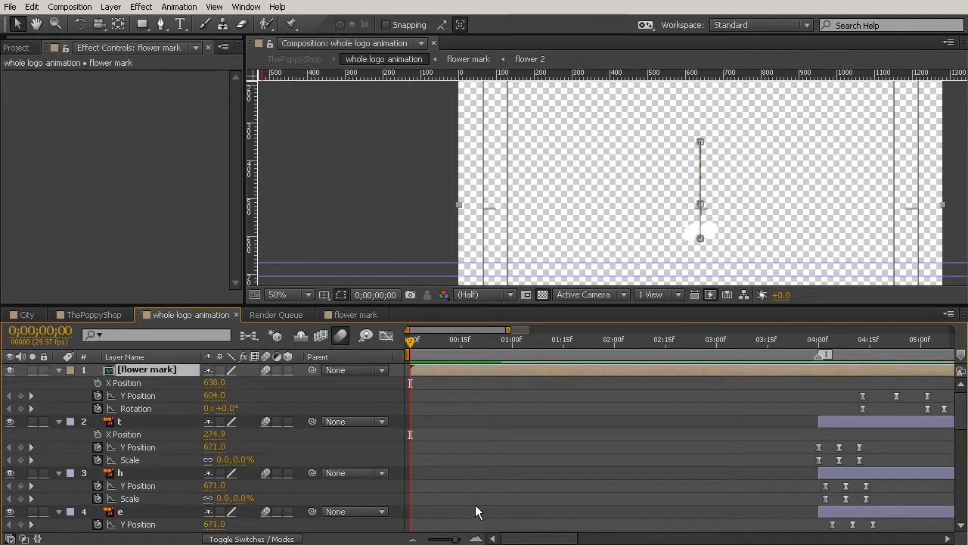
{"action": "key", "text": "Return"}
{"action": "left_click_drag", "start_coordinate": [410, 345], "coordinate": [706, 401]}
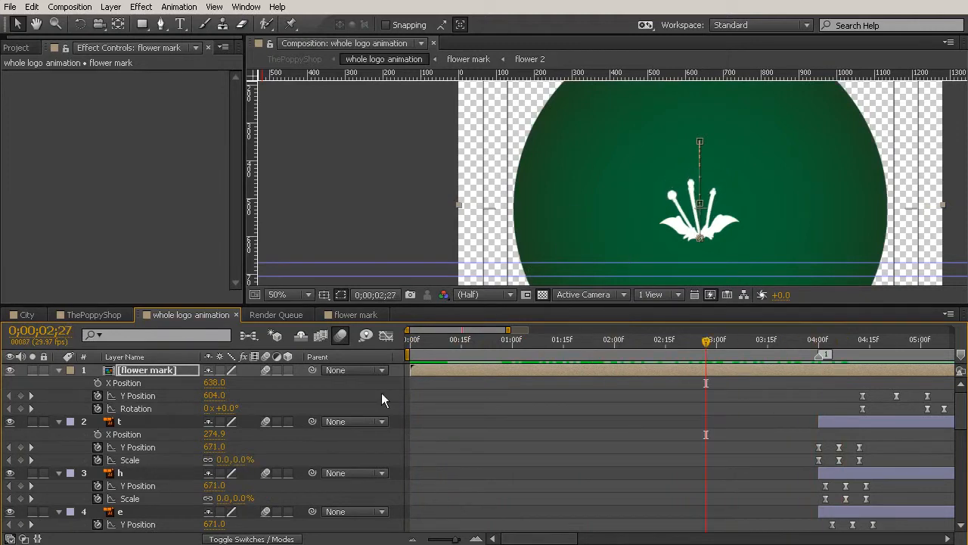
Open ThePoppyShop composition, enlarge its view, and play a preview of the logo animation
{"action": "left_click", "coordinate": [85, 314]}
{"action": "scroll", "coordinate": [609, 136], "scroll_direction": "down", "scroll_amount": 1}
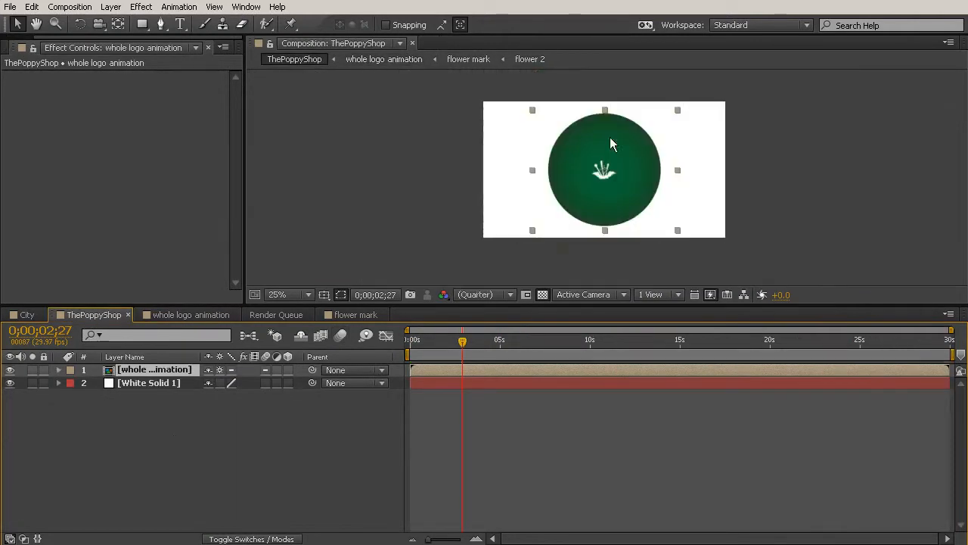
{"action": "left_click_drag", "start_coordinate": [538, 313], "coordinate": [539, 452]}
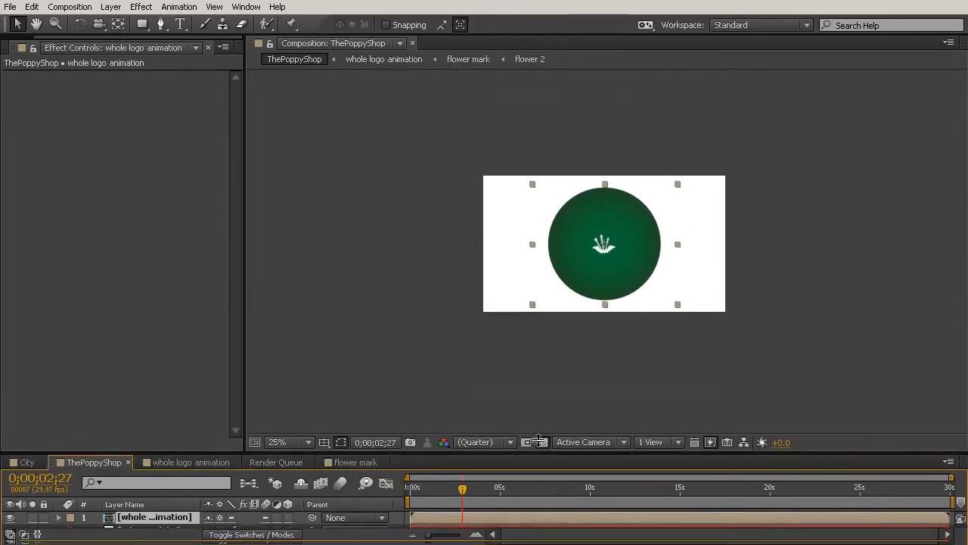
{"action": "scroll", "coordinate": [580, 316], "scroll_direction": "up", "scroll_amount": 1}
{"action": "left_click", "coordinate": [874, 210]}
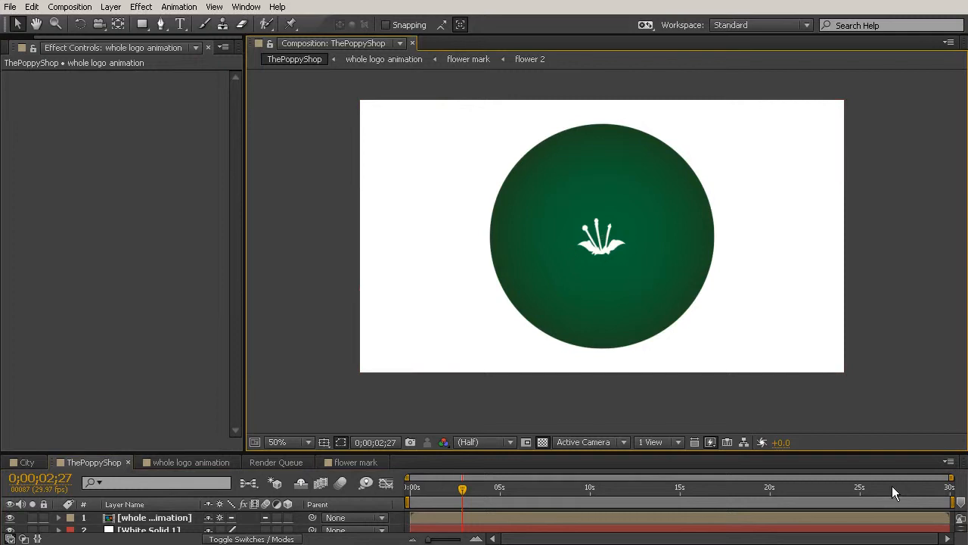
{"action": "key", "text": "KP_0"}
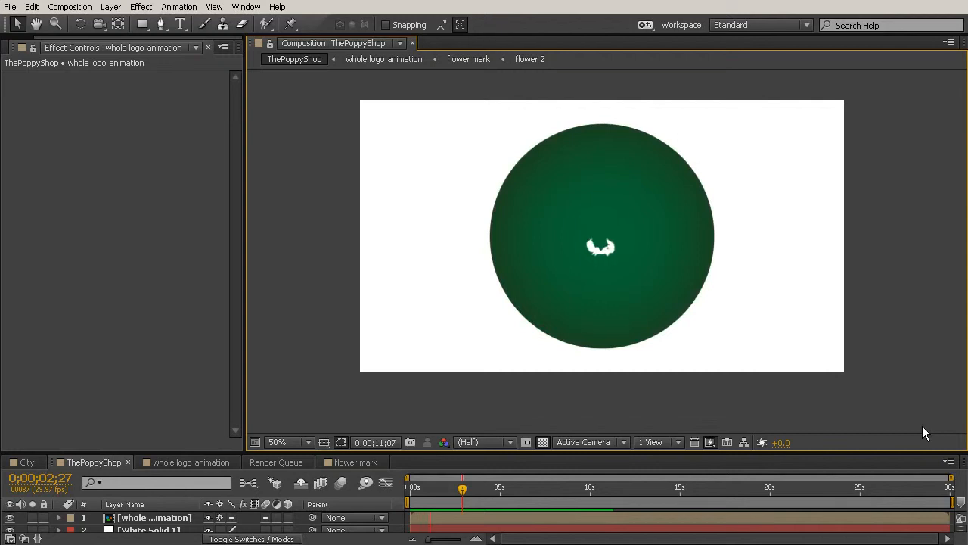
{"action": "key", "text": "space"}
Enable motion blur for ThePoppyShop composition and play the animation back from near the start
{"action": "left_click_drag", "start_coordinate": [484, 496], "coordinate": [411, 489]}
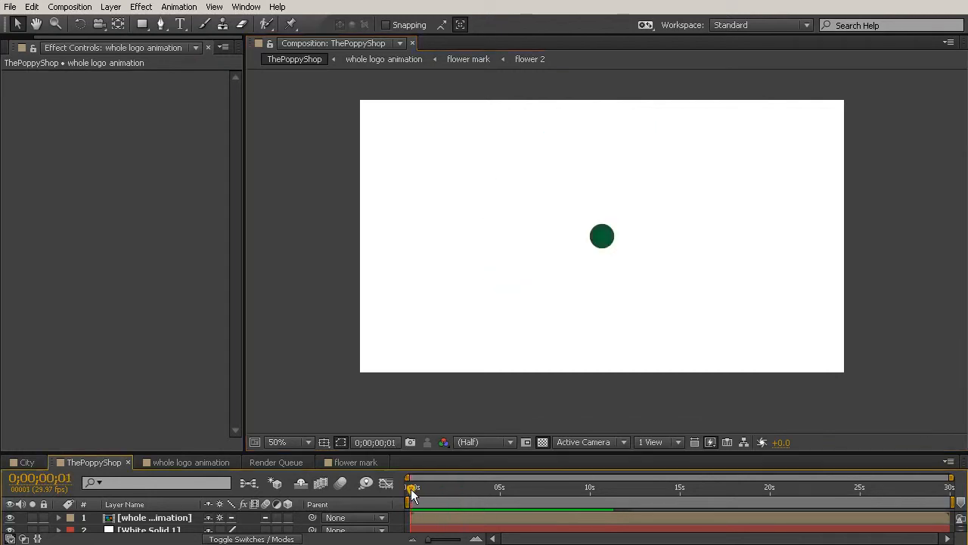
{"action": "left_click_drag", "start_coordinate": [568, 453], "coordinate": [567, 354]}
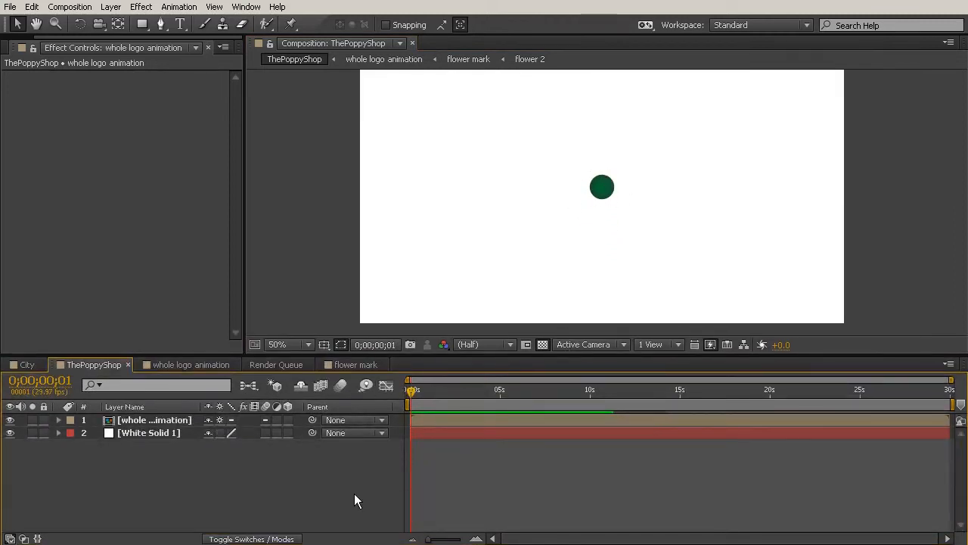
{"action": "left_click", "coordinate": [340, 385]}
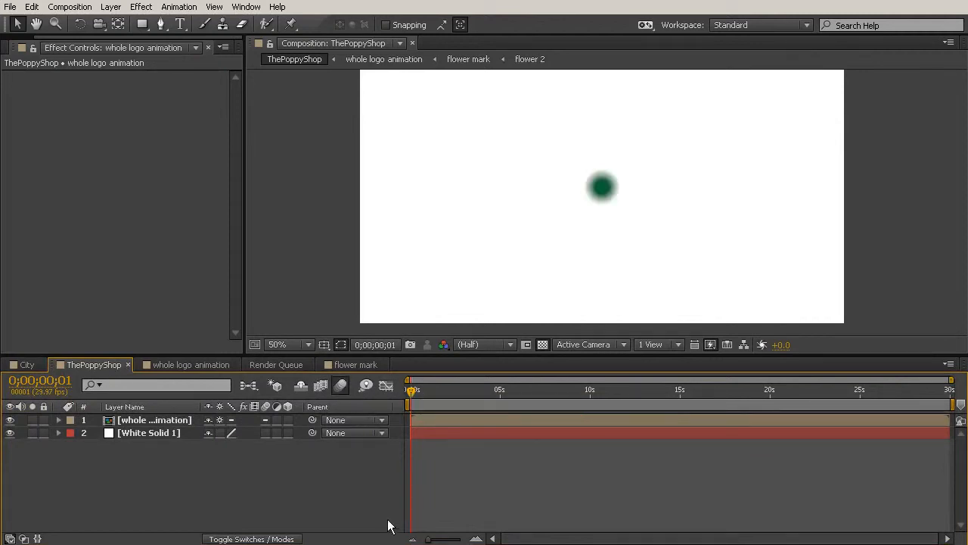
{"action": "left_click_drag", "start_coordinate": [573, 354], "coordinate": [574, 433]}
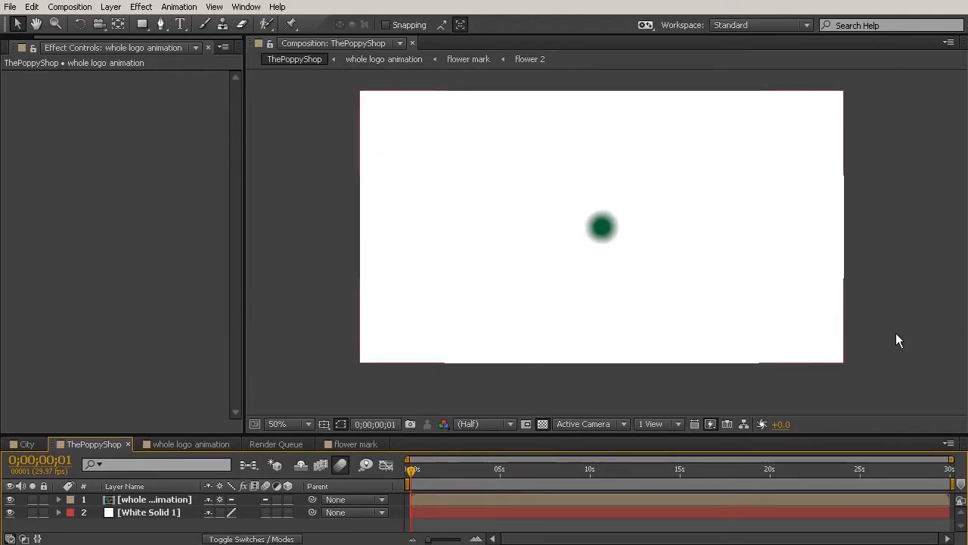
{"action": "key", "text": "space"}
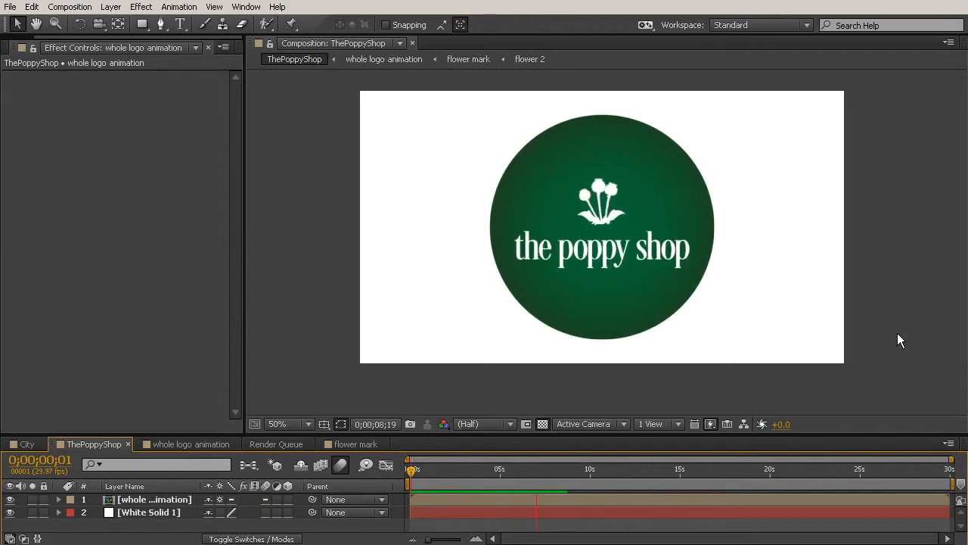
End the work area at 0;00;06;00, trim ThePoppyShop composition to it, and preview the result
{"action": "left_click_drag", "start_coordinate": [501, 470], "coordinate": [519, 506]}
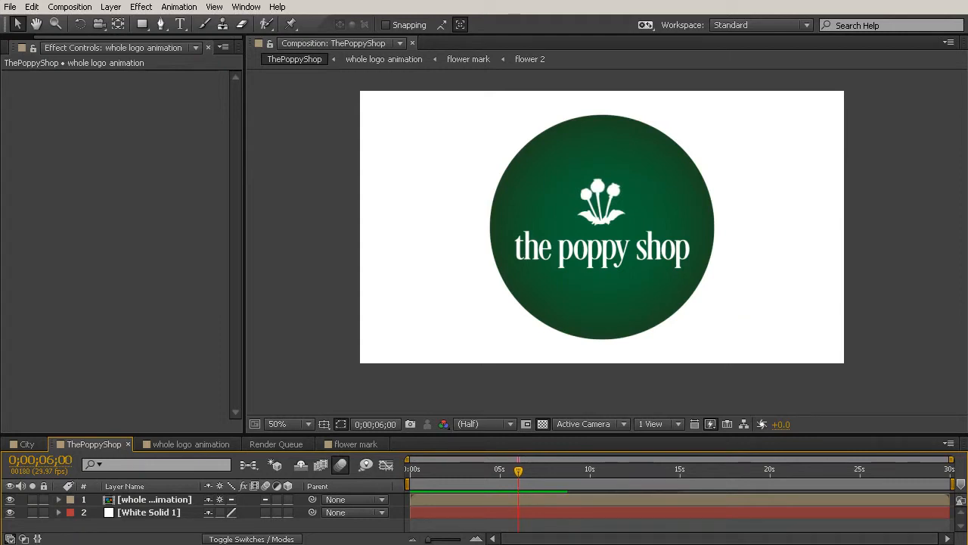
{"action": "key", "text": "n"}
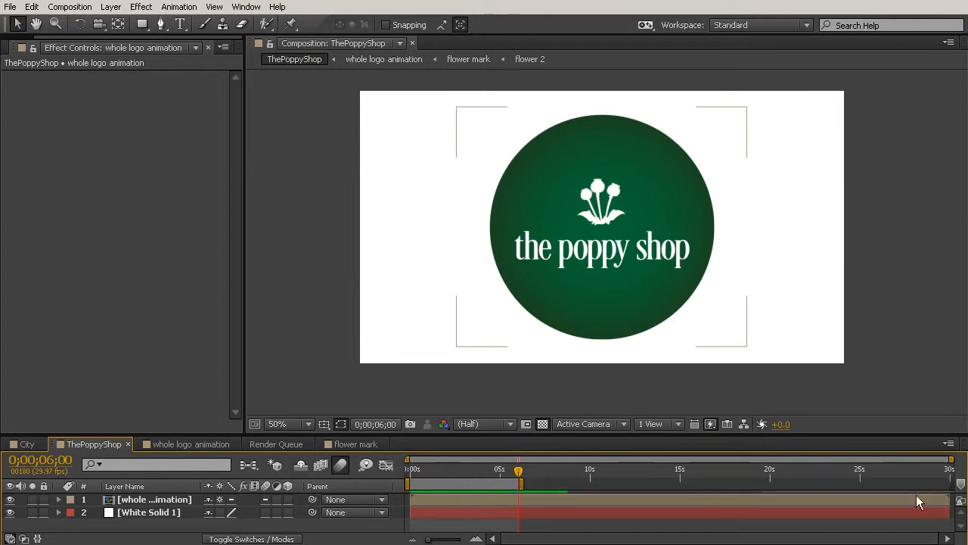
{"action": "right_click", "coordinate": [486, 486]}
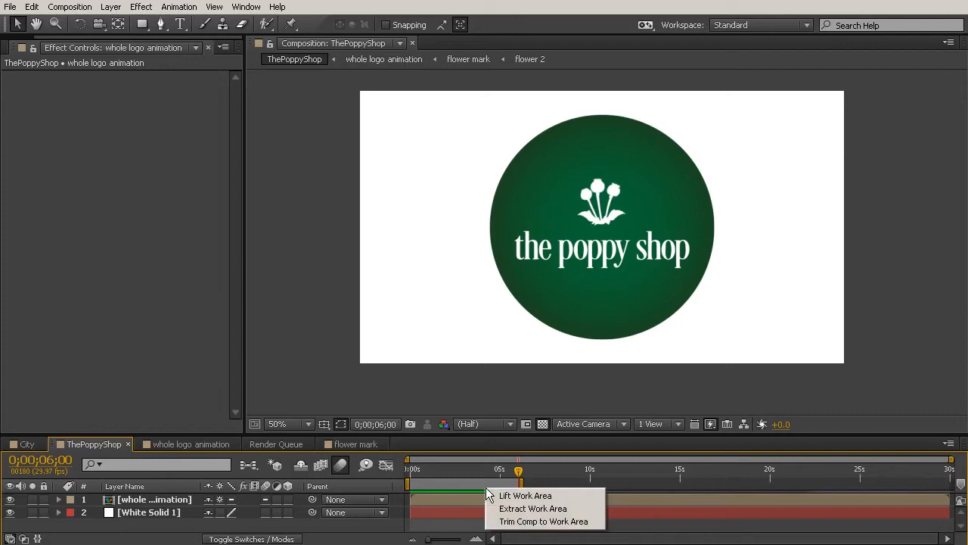
{"action": "left_click", "coordinate": [530, 521]}
{"action": "key", "text": "KP_0"}
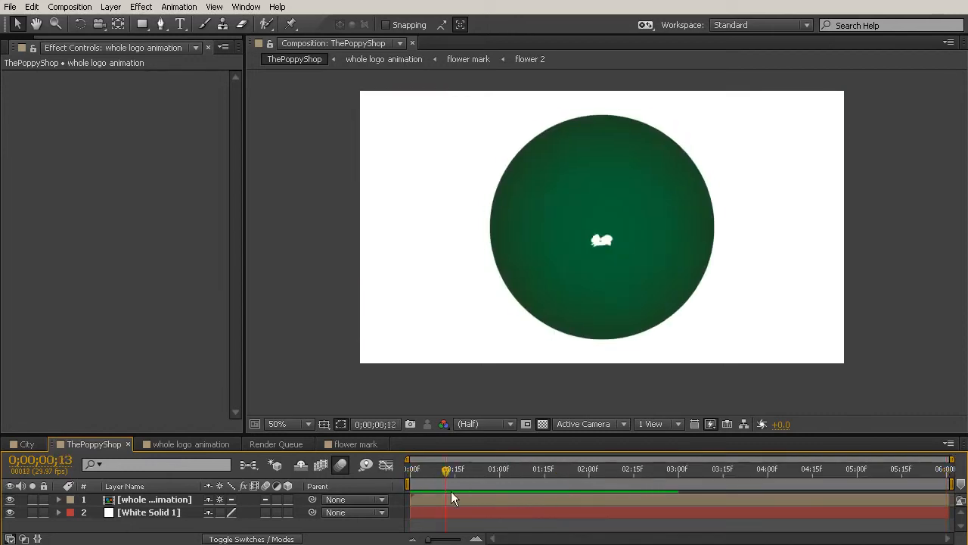
Add a 1280 x 720 px black (000000) solid layer above the logo animation
{"action": "left_click_drag", "start_coordinate": [533, 493], "coordinate": [954, 512]}
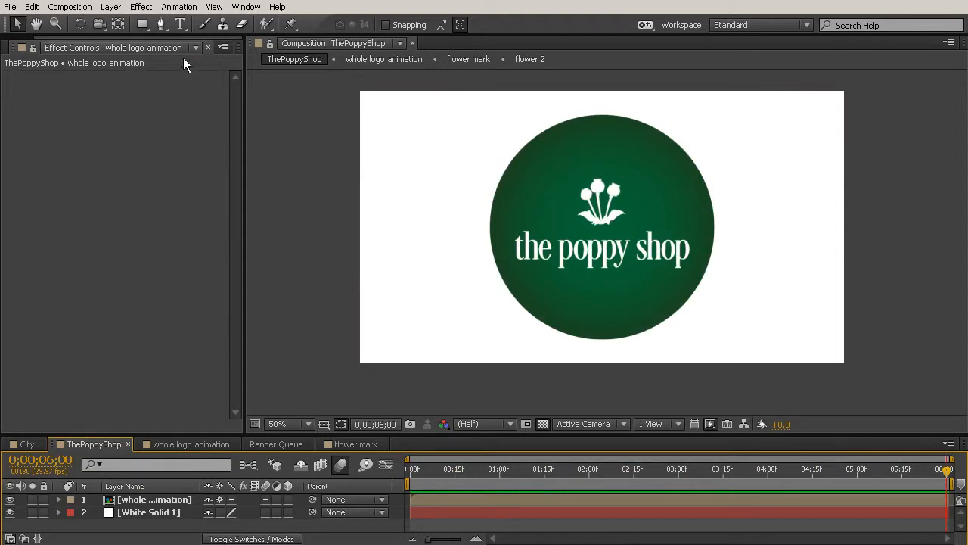
{"action": "left_click", "coordinate": [111, 9]}
{"action": "mouse_move", "coordinate": [115, 25]}
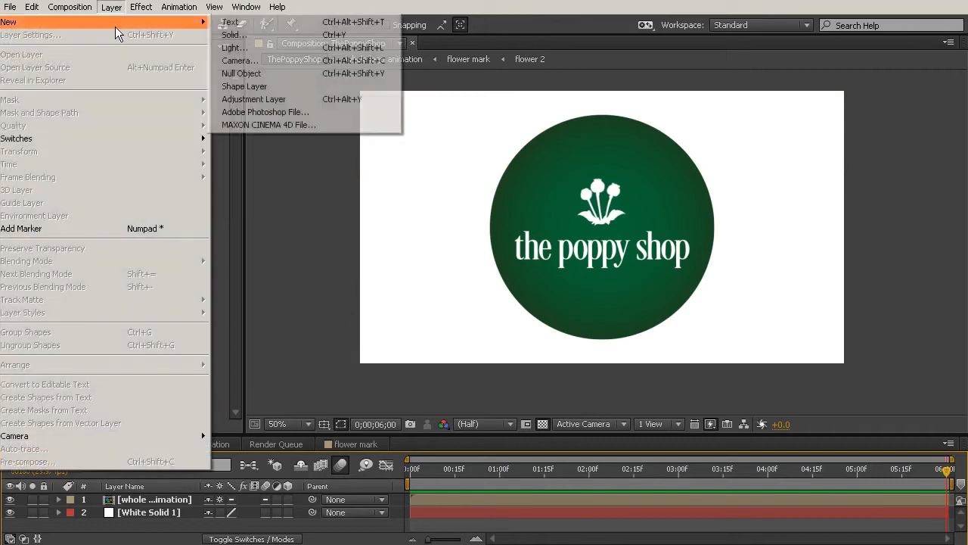
{"action": "left_click", "coordinate": [236, 39]}
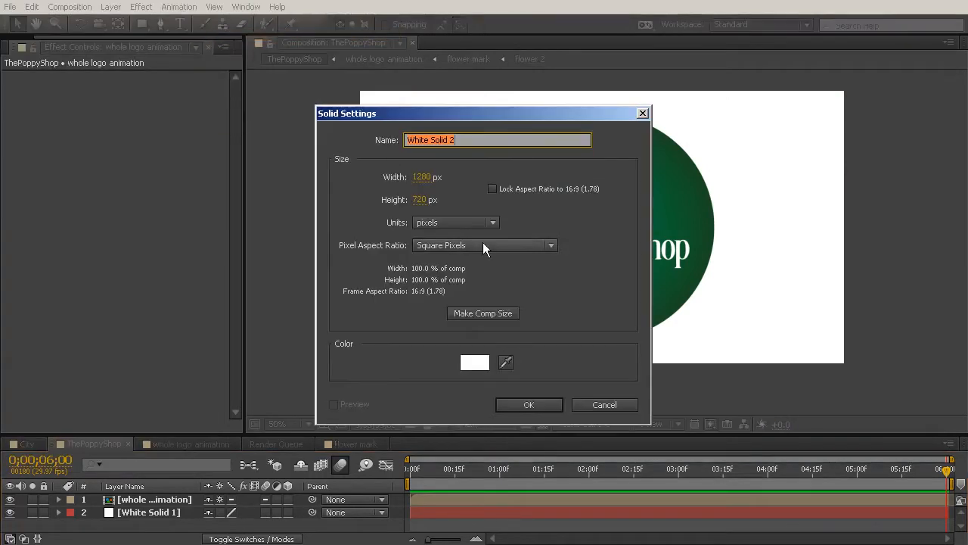
{"action": "left_click", "coordinate": [478, 365]}
{"action": "left_click_drag", "start_coordinate": [436, 209], "coordinate": [179, 415]}
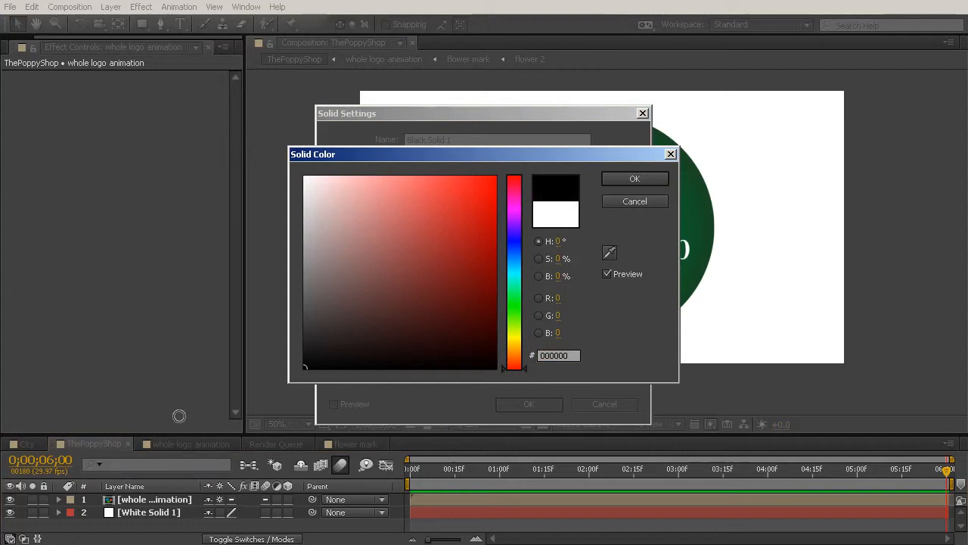
{"action": "left_click", "coordinate": [666, 179]}
{"action": "left_click", "coordinate": [530, 404]}
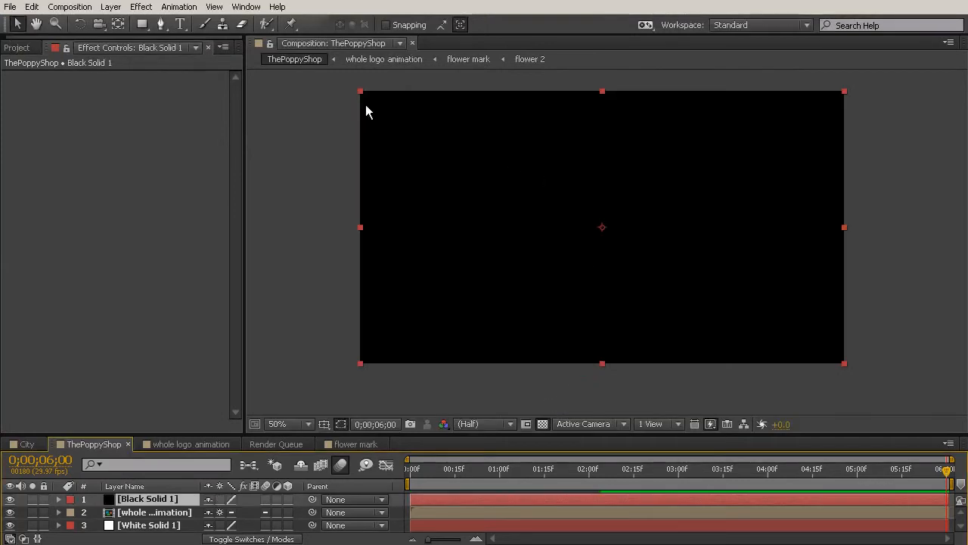
Draw an elliptical mask across the full frame on the black solid and invert it
{"action": "left_click_drag", "start_coordinate": [141, 23], "coordinate": [219, 57]}
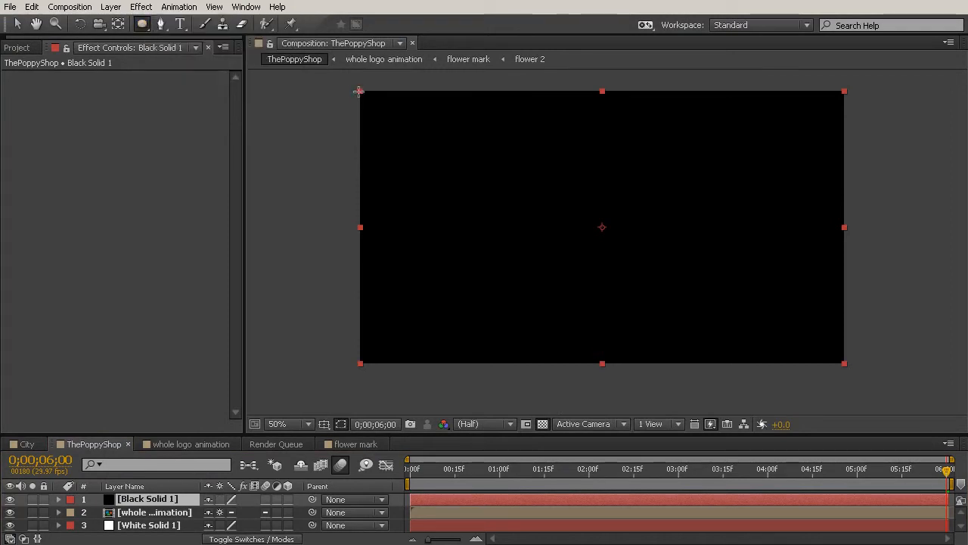
{"action": "left_click_drag", "start_coordinate": [359, 91], "coordinate": [842, 361]}
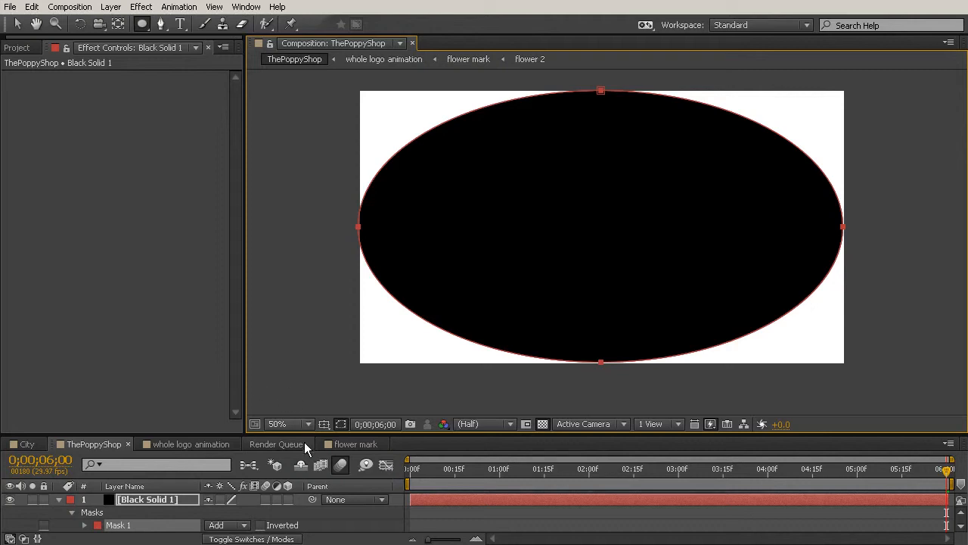
{"action": "left_click_drag", "start_coordinate": [306, 436], "coordinate": [244, 343]}
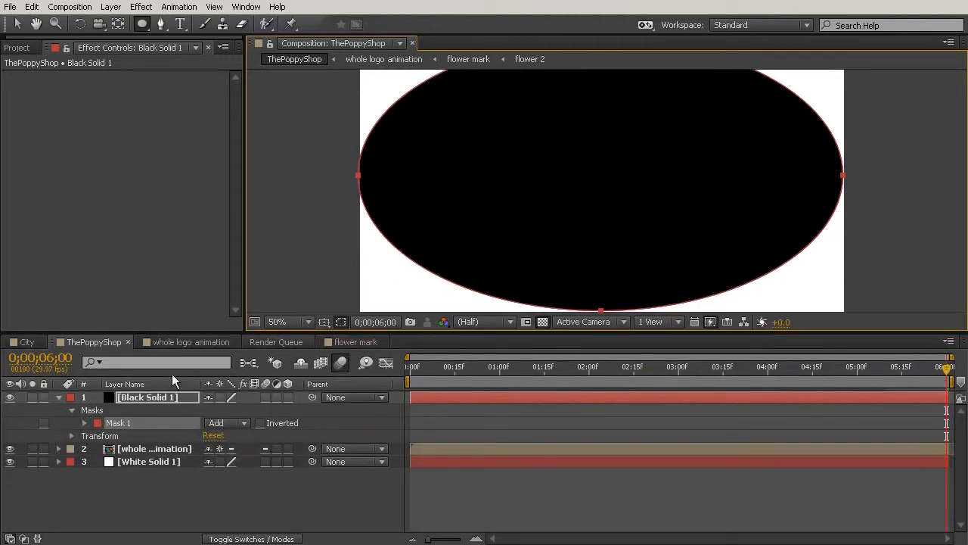
{"action": "left_click", "coordinate": [260, 423]}
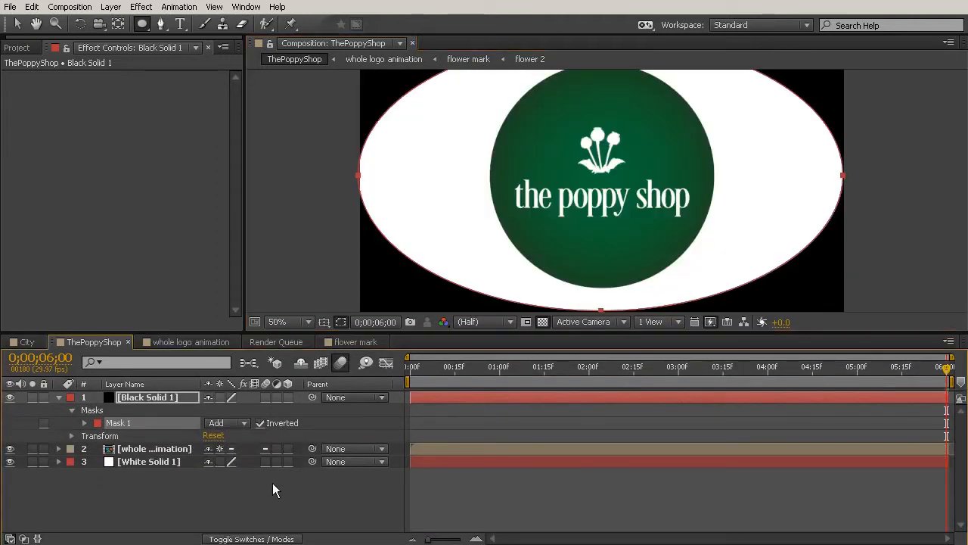
Set the black solid's elliptical mask to a feather of 239 pixels and an expansion of 185 pixels
{"action": "left_click", "coordinate": [85, 423]}
{"action": "left_click_drag", "start_coordinate": [225, 448], "coordinate": [403, 444]}
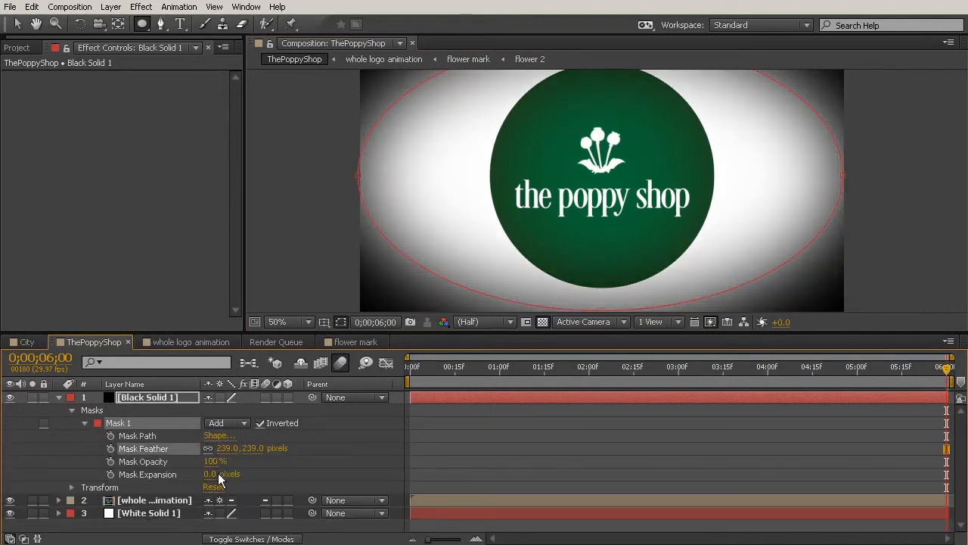
{"action": "left_click_drag", "start_coordinate": [212, 475], "coordinate": [344, 465]}
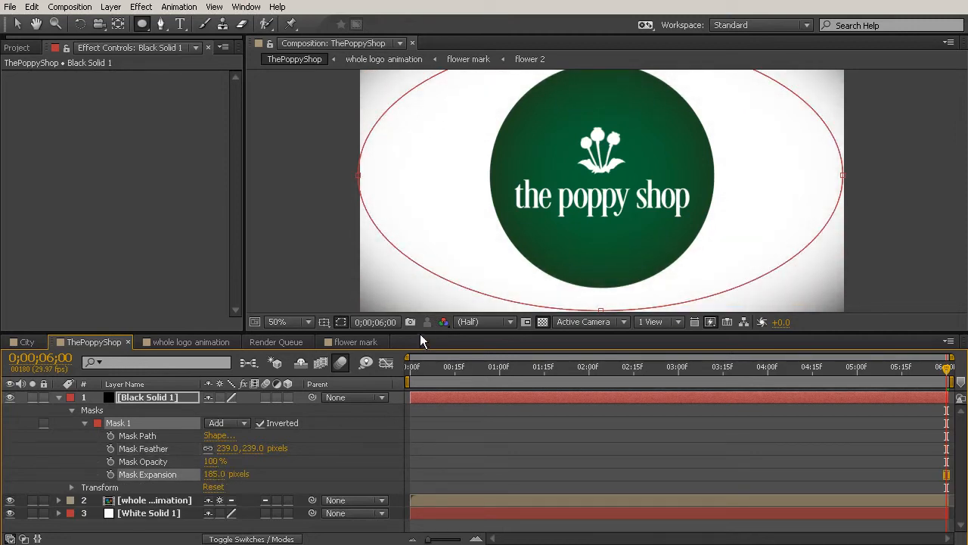
Reshape the black solid's elliptical mask by lowering its upper edge to the top of the green circle
{"action": "left_click_drag", "start_coordinate": [419, 334], "coordinate": [420, 399]}
{"action": "left_click", "coordinate": [18, 25]}
{"action": "left_click", "coordinate": [427, 121]}
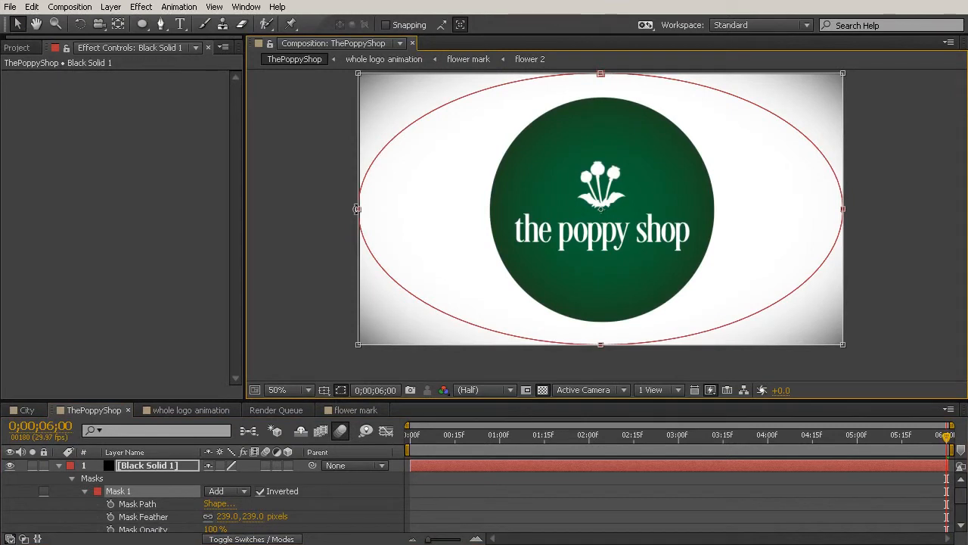
{"action": "left_click_drag", "start_coordinate": [600, 74], "coordinate": [601, 103]}
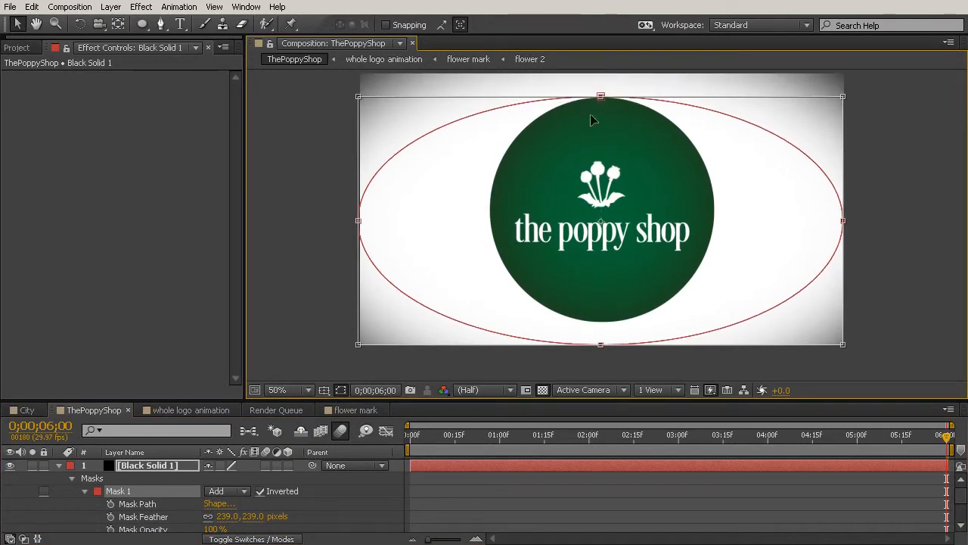
Raise the lower edge of the black solid's elliptical mask to just above the bottom of the green circle, and deselect the mask
{"action": "left_click_drag", "start_coordinate": [604, 345], "coordinate": [611, 313]}
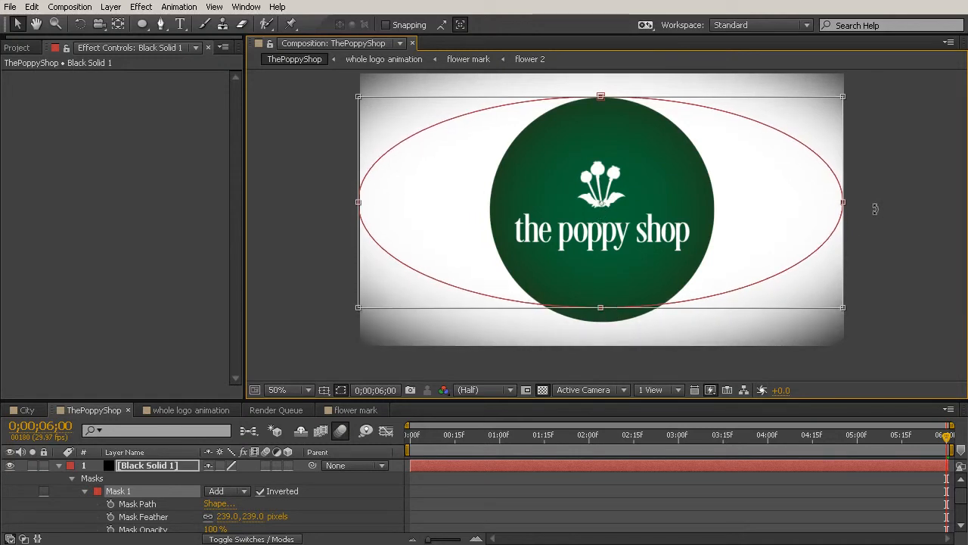
{"action": "left_click_drag", "start_coordinate": [602, 307], "coordinate": [602, 315]}
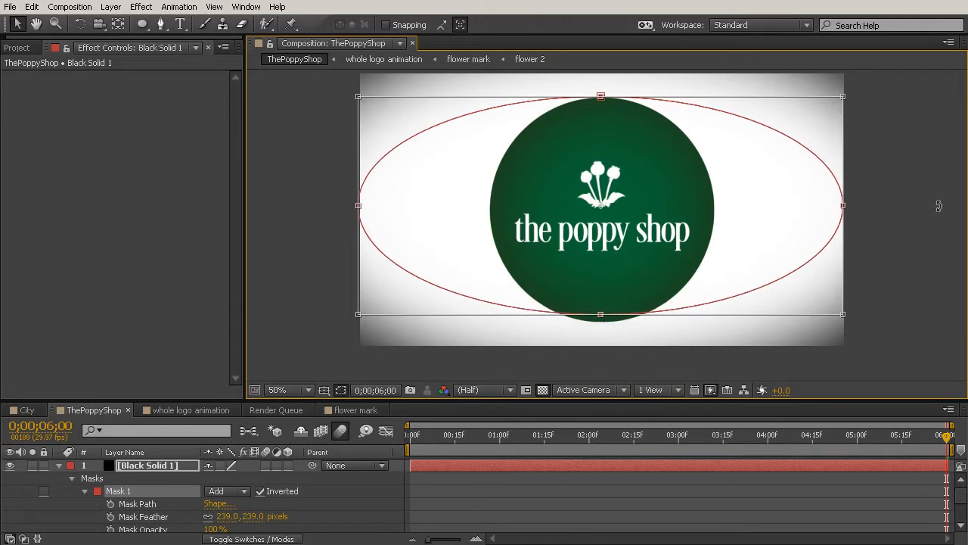
{"action": "left_click", "coordinate": [485, 495]}
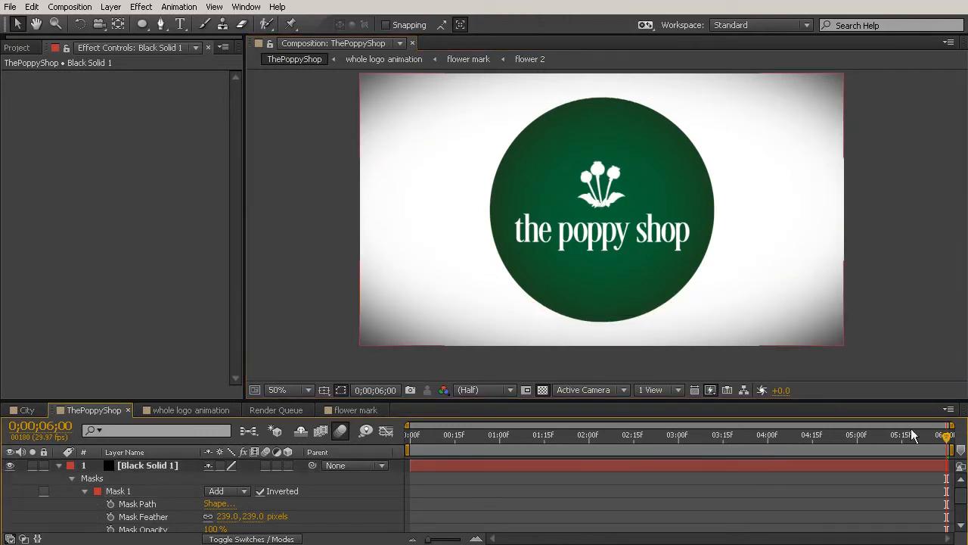
Scrub ThePoppyShop's timeline back to the start and forward to 0;00;06;00 to review the animation with the vignette
{"action": "left_click_drag", "start_coordinate": [946, 445], "coordinate": [750, 463]}
{"action": "left_click_drag", "start_coordinate": [686, 482], "coordinate": [426, 477]}
{"action": "left_click_drag", "start_coordinate": [393, 466], "coordinate": [947, 439]}
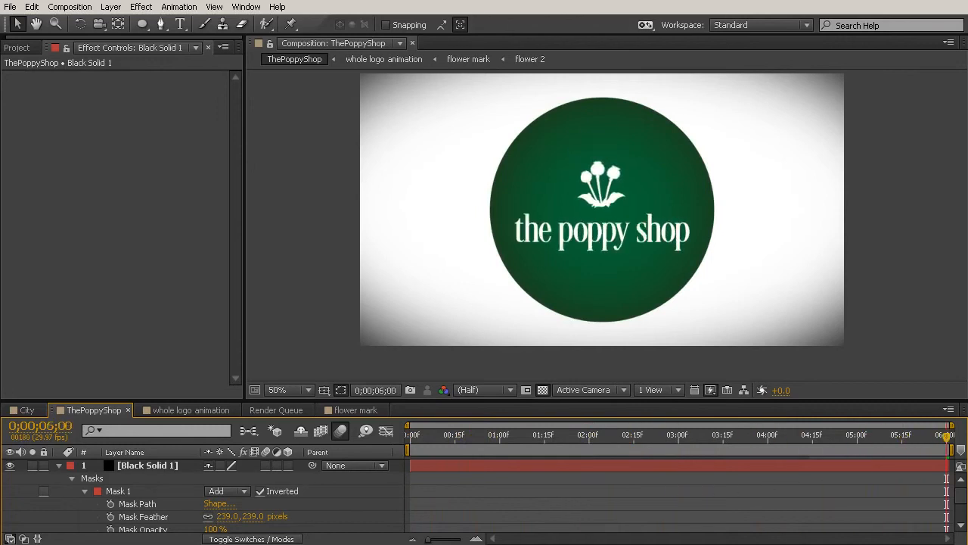
{"action": "left_click", "coordinate": [67, 410]}
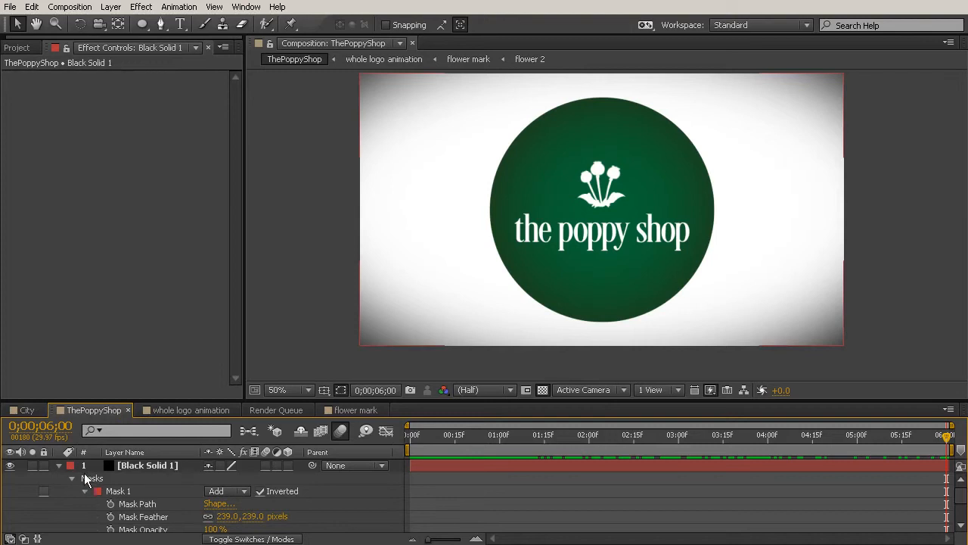
Select the ThePoppyShop composition among the project items and collapse The Poppy Shop Main folder
{"action": "left_click", "coordinate": [28, 49]}
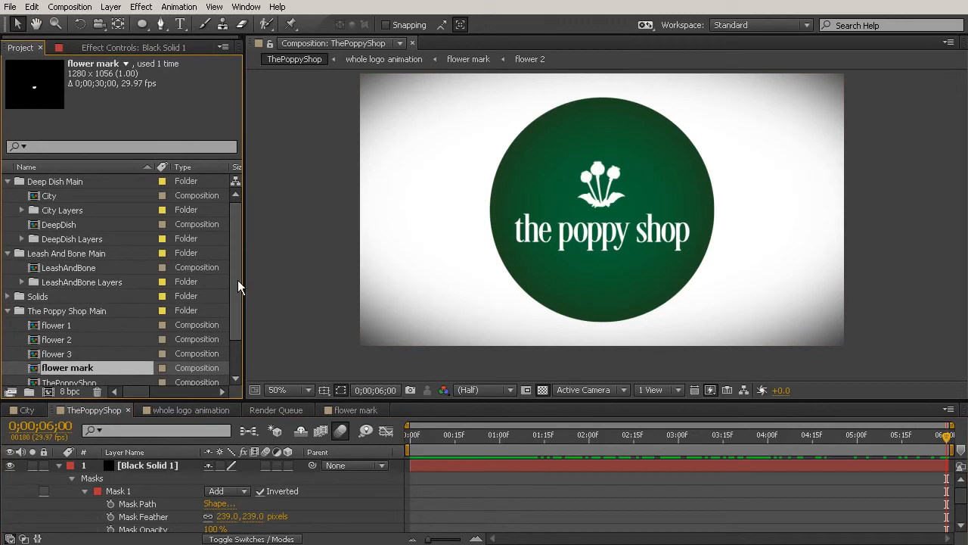
{"action": "left_click_drag", "start_coordinate": [238, 276], "coordinate": [231, 325]}
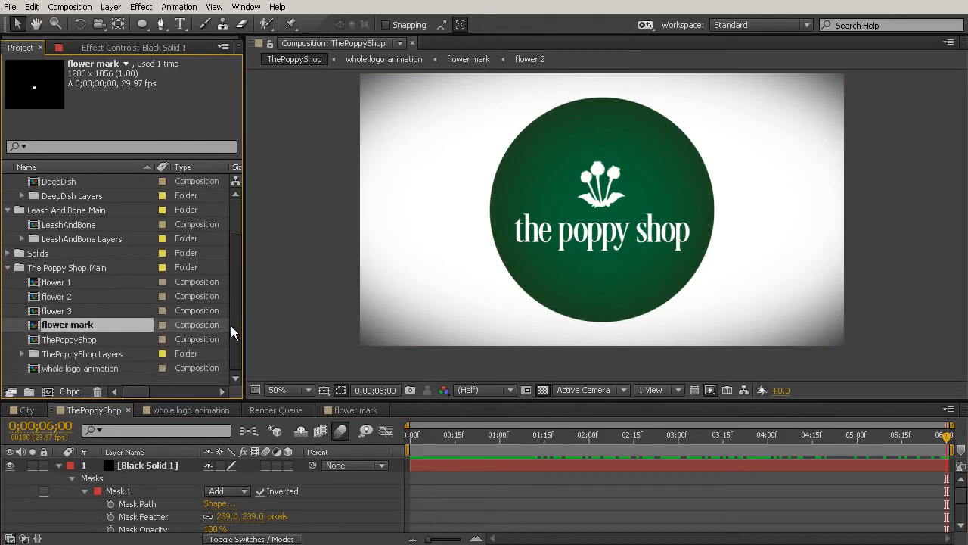
{"action": "left_click", "coordinate": [7, 253]}
{"action": "left_click", "coordinate": [8, 254]}
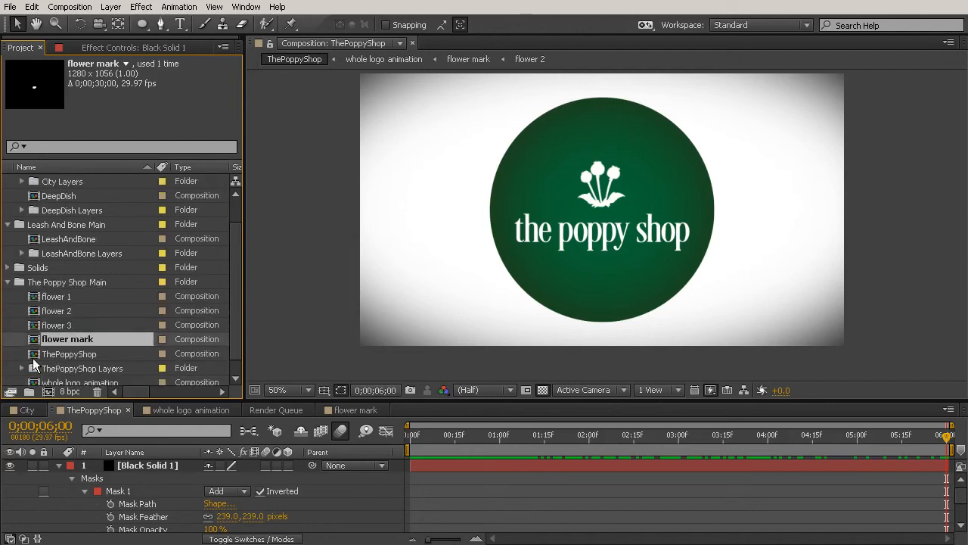
{"action": "left_click", "coordinate": [85, 354]}
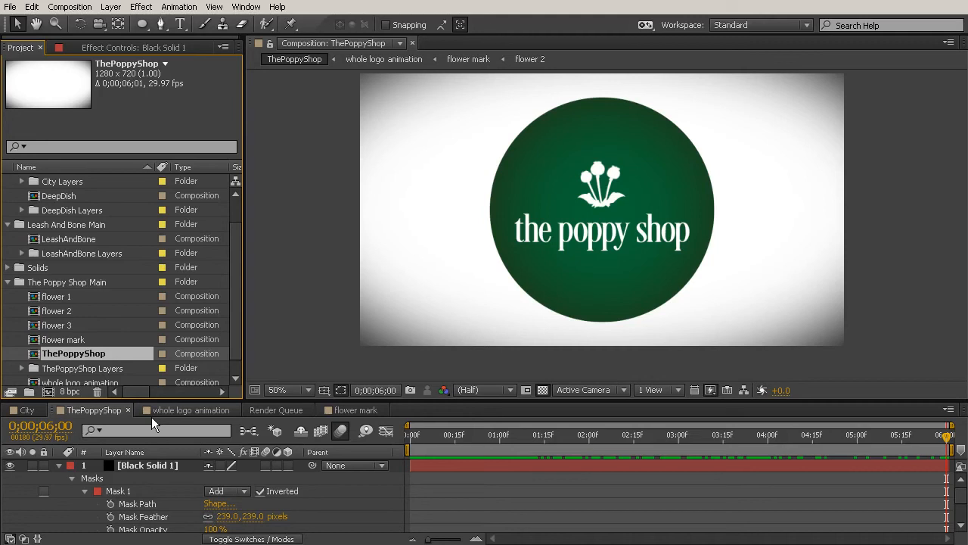
{"action": "left_click", "coordinate": [8, 281]}
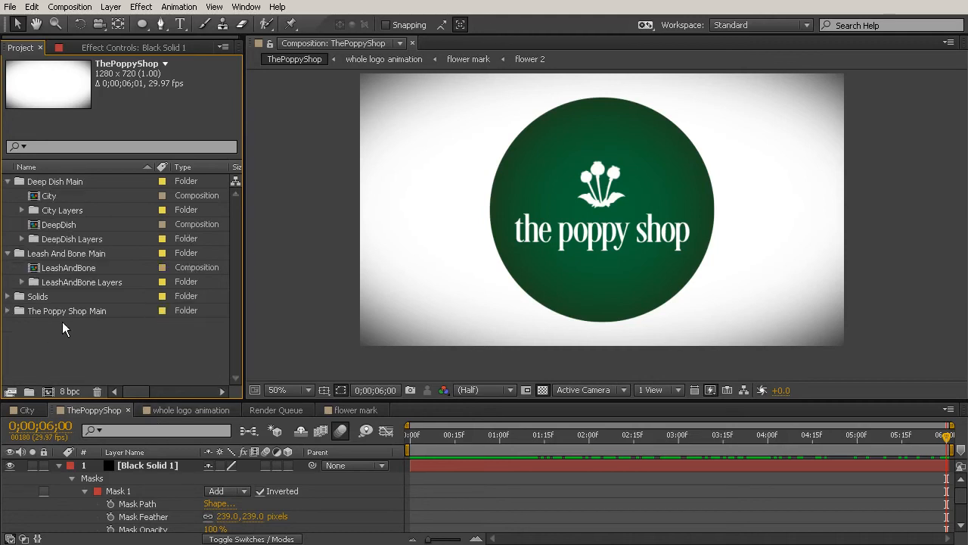